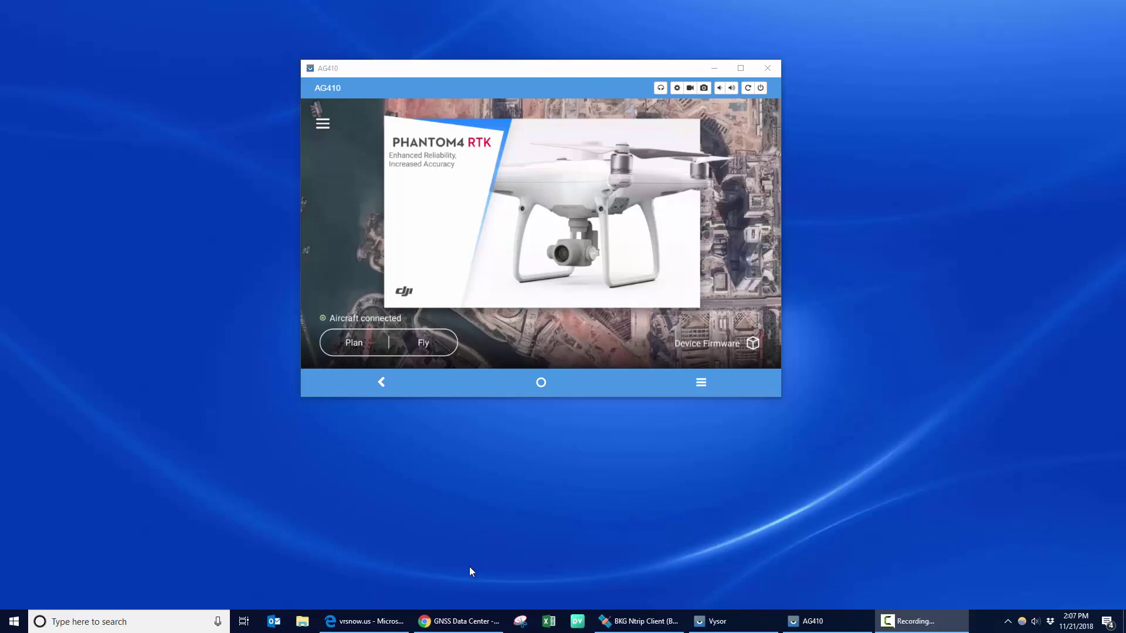
- Reload vrsnow.us:2101 in Edge to show the Trimble NTRIP Caster mountpoint table
{"action": "left_click", "coordinate": [369, 623]}
{"action": "left_click", "coordinate": [256, 150]}
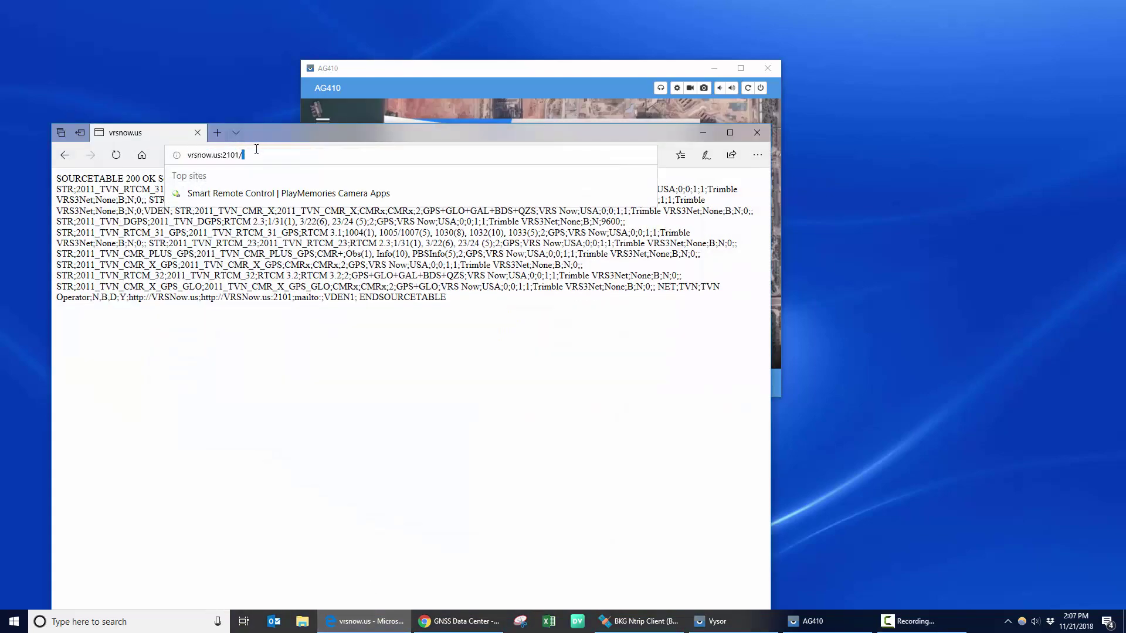
{"action": "left_click_drag", "start_coordinate": [268, 153], "coordinate": [168, 163]}
{"action": "left_click", "coordinate": [225, 156]}
{"action": "left_click_drag", "start_coordinate": [271, 156], "coordinate": [116, 156]}
{"action": "type", "text": "vrsnow.us"}
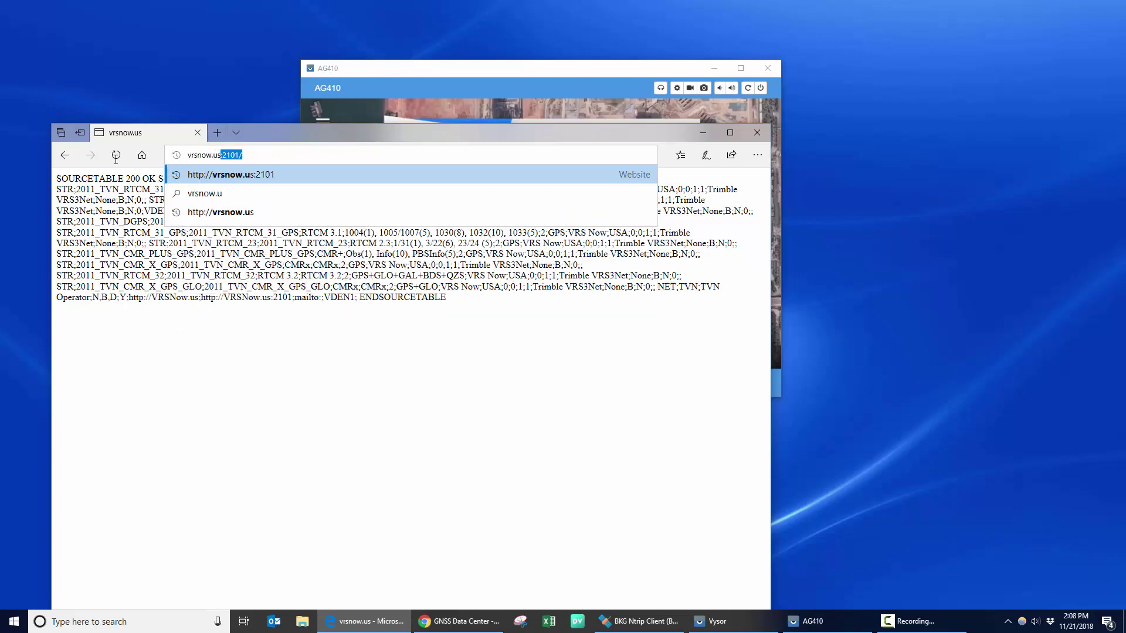
{"action": "type", "text": ":2101"}
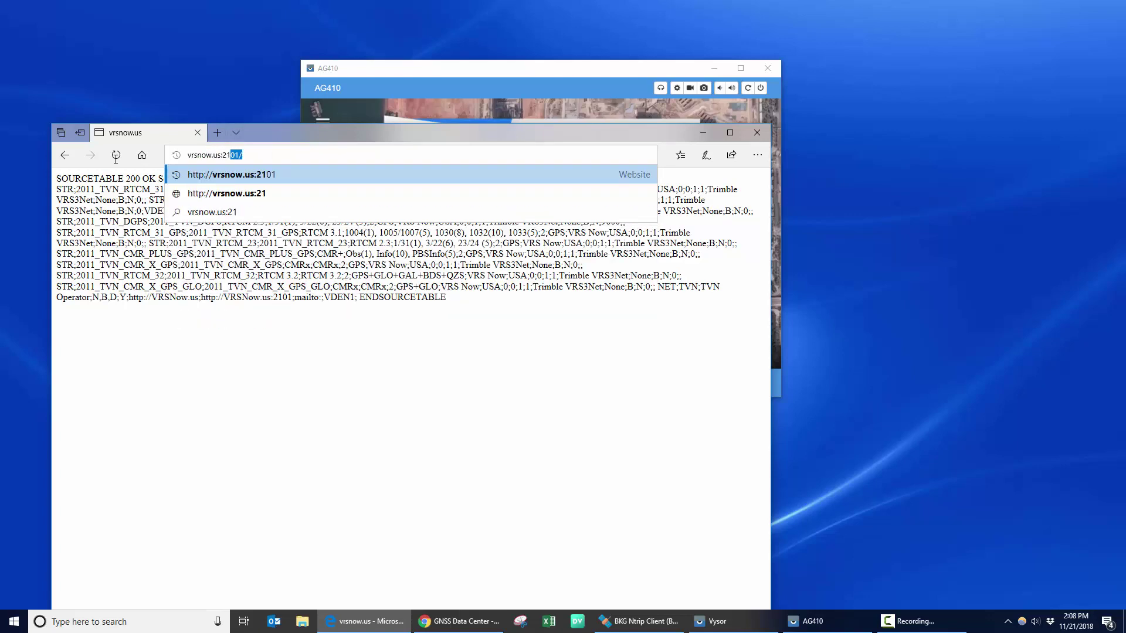
{"action": "key", "text": "Return"}
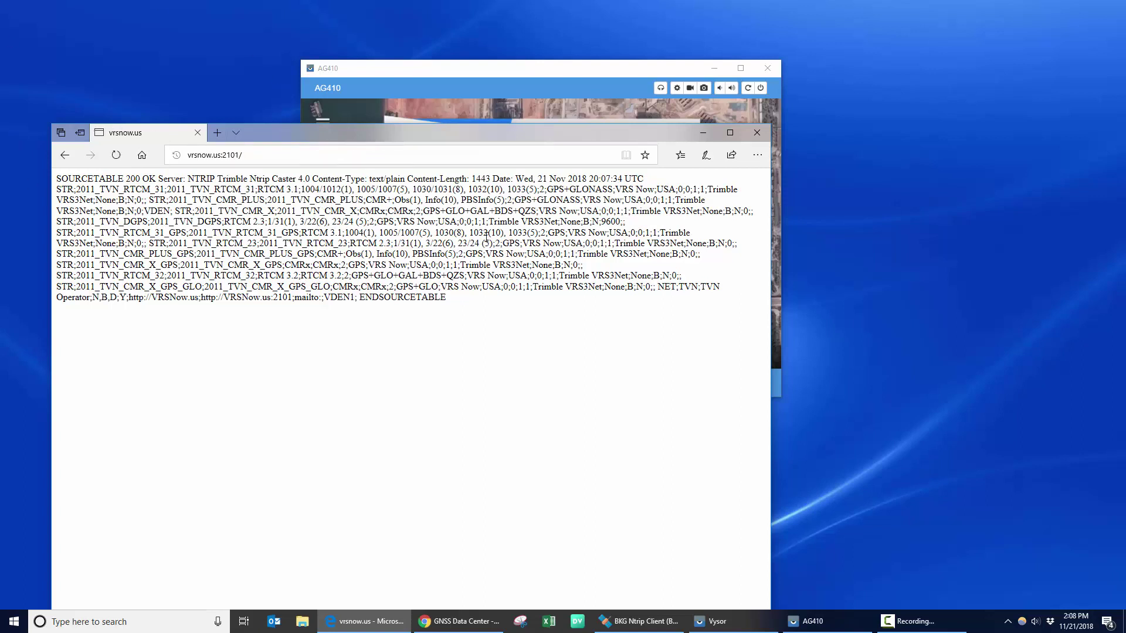
- Set the source-table browser aside, review the BKG BNC downloads page, then minimize Chrome
{"action": "left_click", "coordinate": [649, 622]}
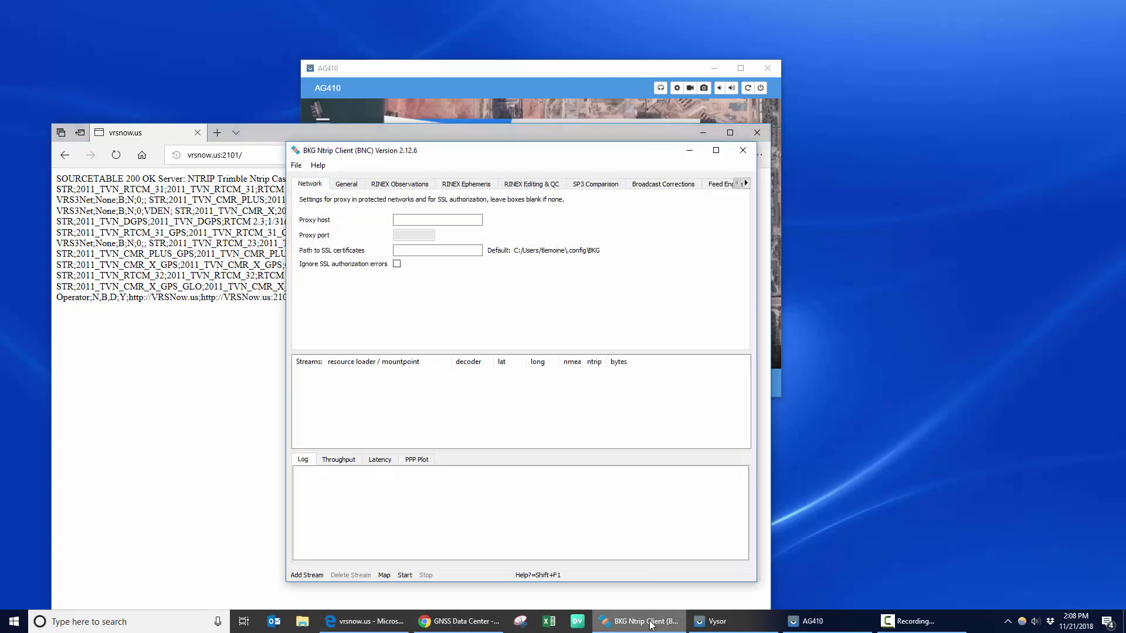
{"action": "left_click", "coordinate": [702, 134]}
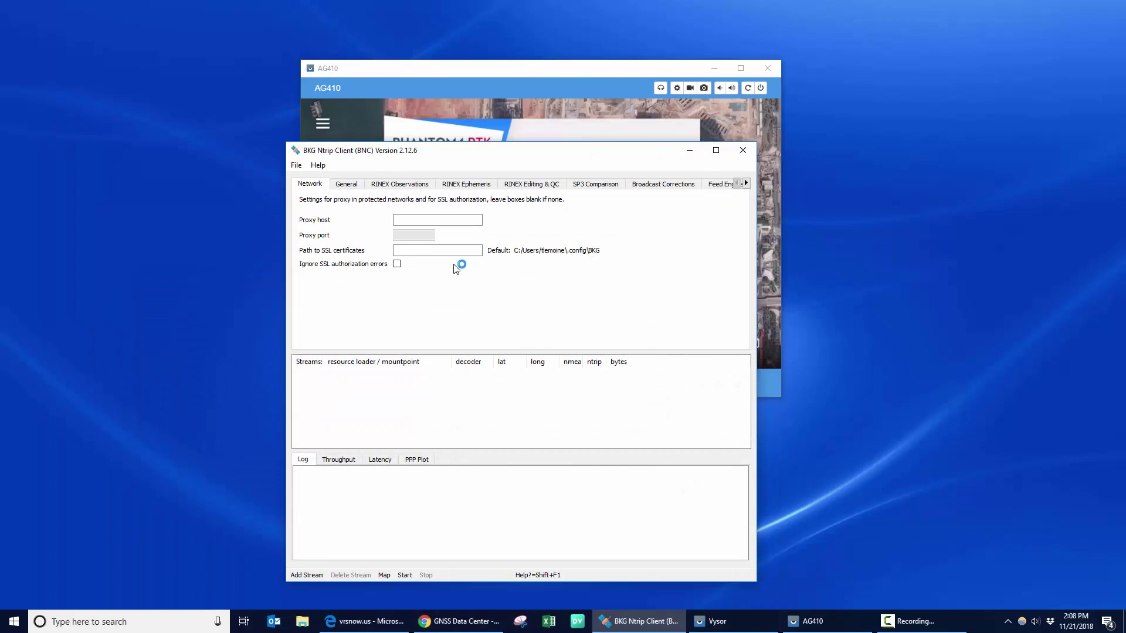
{"action": "left_click", "coordinate": [458, 621]}
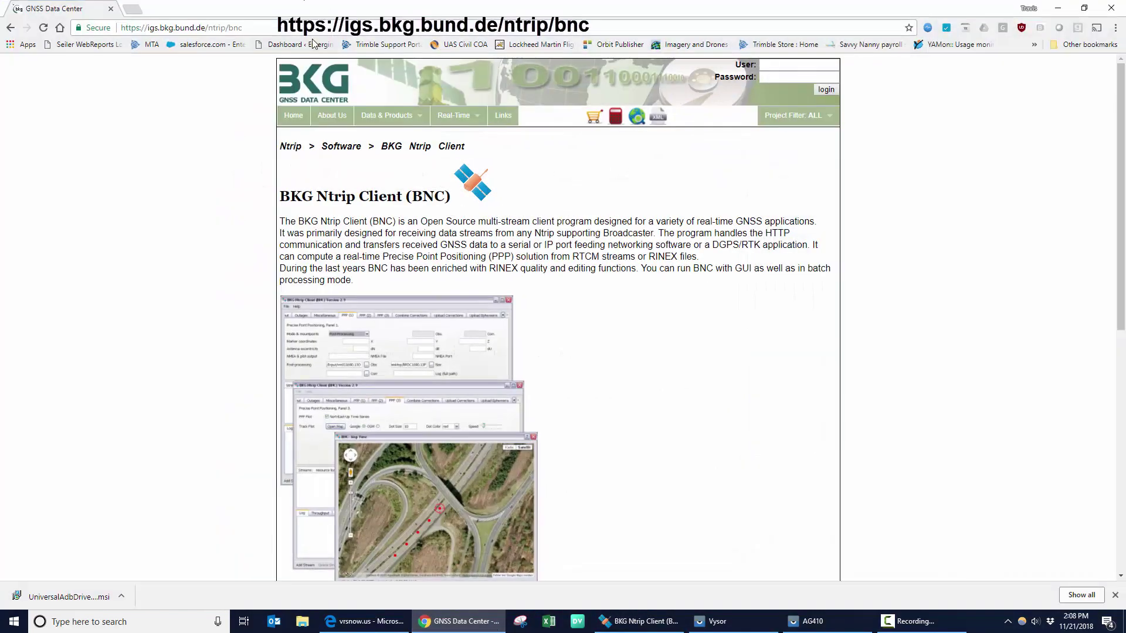
{"action": "left_click_drag", "start_coordinate": [244, 27], "coordinate": [74, 30]}
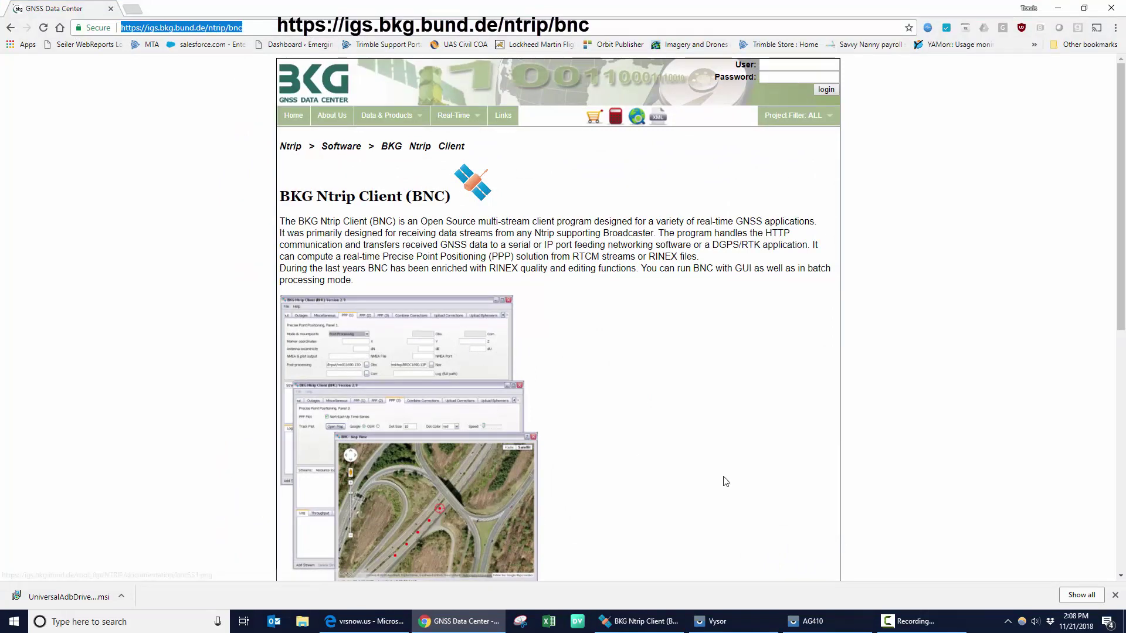
{"action": "scroll", "coordinate": [725, 481], "scroll_direction": "down", "scroll_amount": 1}
{"action": "scroll", "coordinate": [725, 481], "scroll_direction": "down", "scroll_amount": 5}
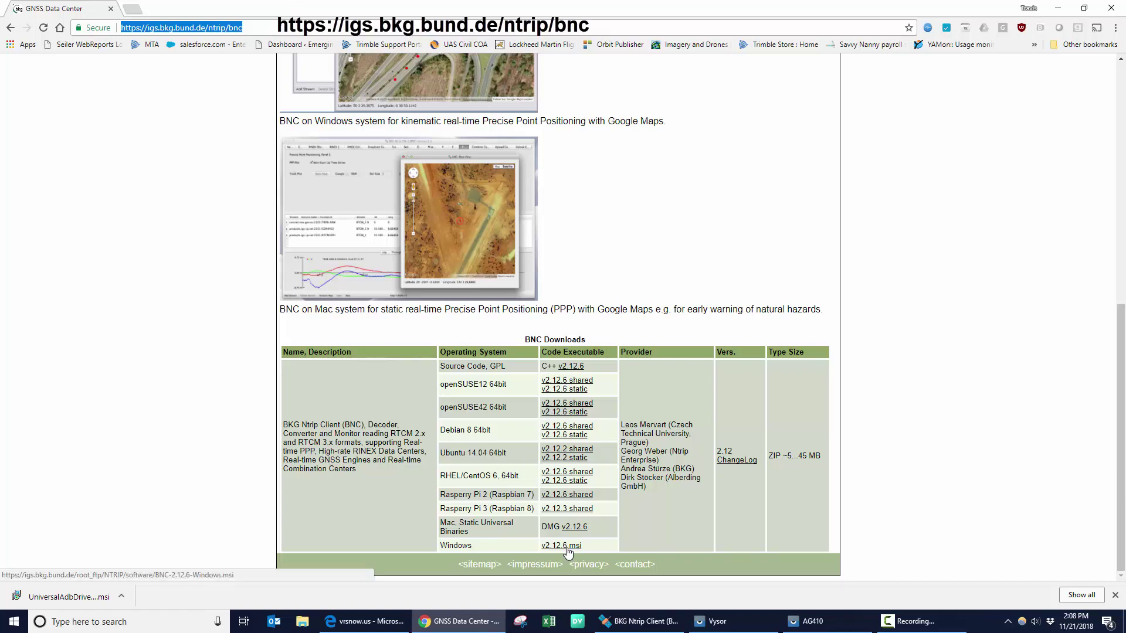
{"action": "left_click", "coordinate": [1058, 9]}
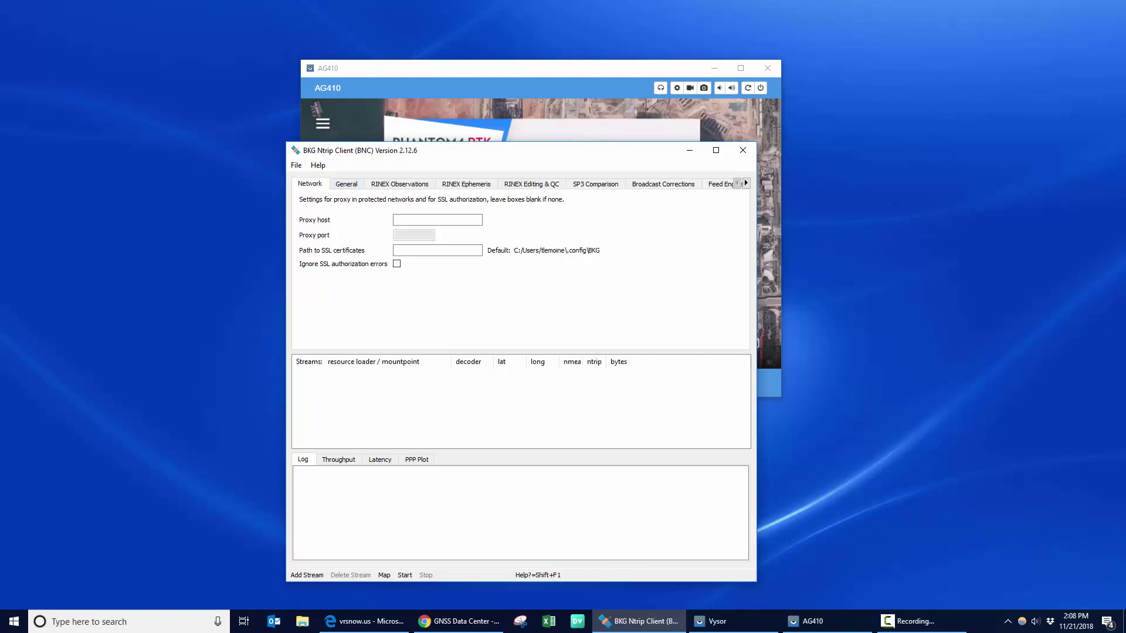
- Add a BNC caster stream with host vrsnow.us, port 2101, and fetch its table
{"action": "left_click", "coordinate": [298, 578]}
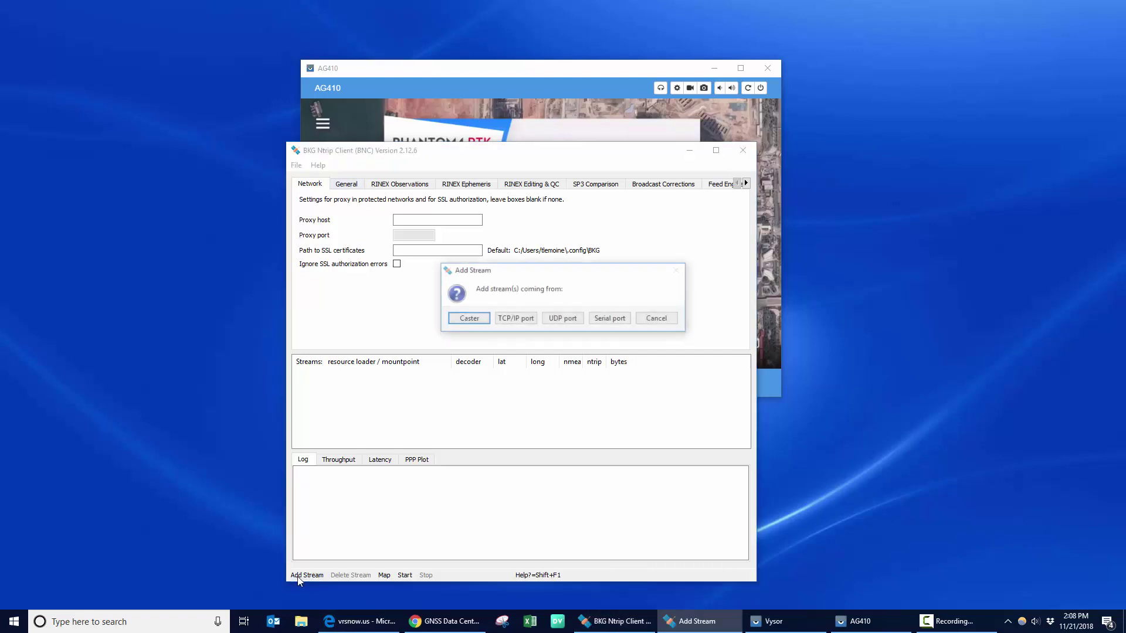
{"action": "left_click", "coordinate": [468, 319]}
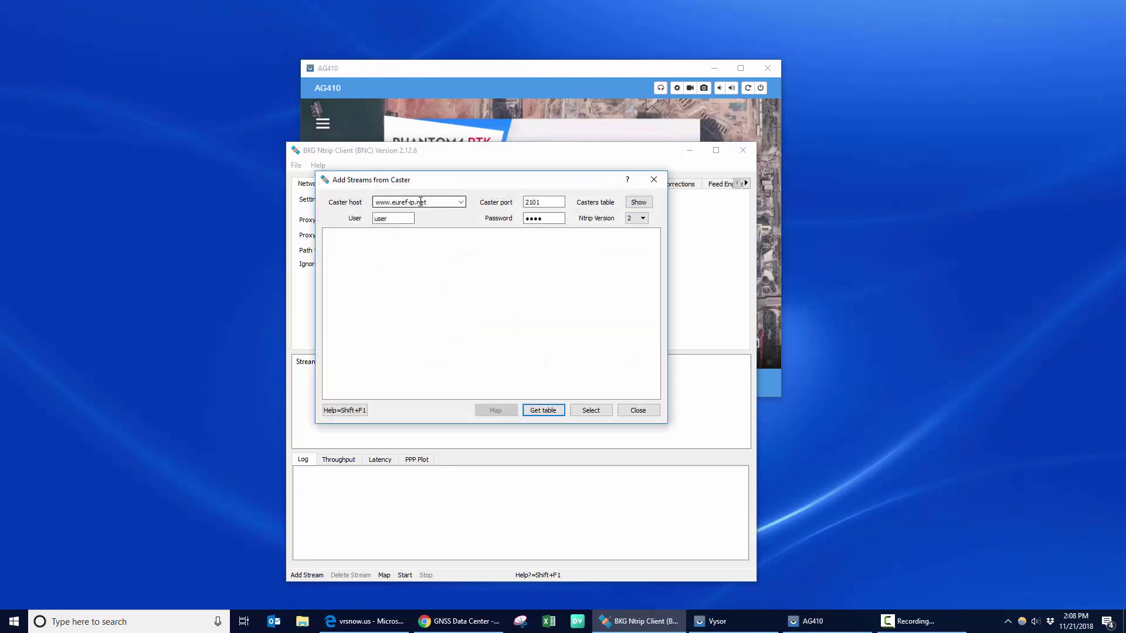
{"action": "left_click", "coordinate": [421, 202]}
{"action": "key", "text": "ctrl+a"}
{"action": "type", "text": "v"}
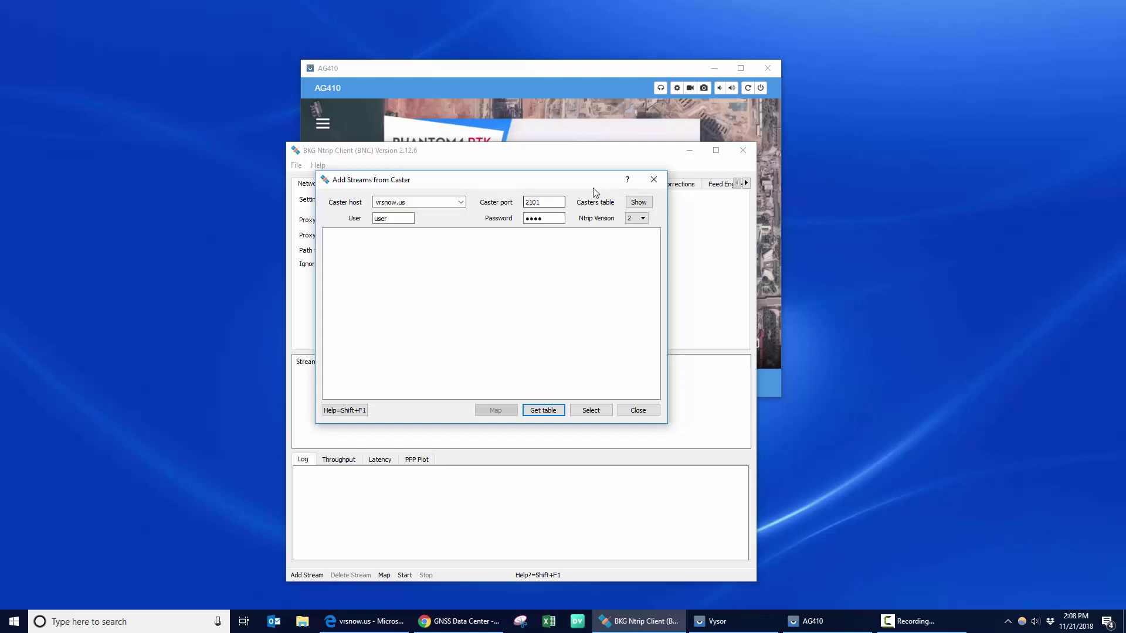
{"action": "left_click", "coordinate": [545, 414]}
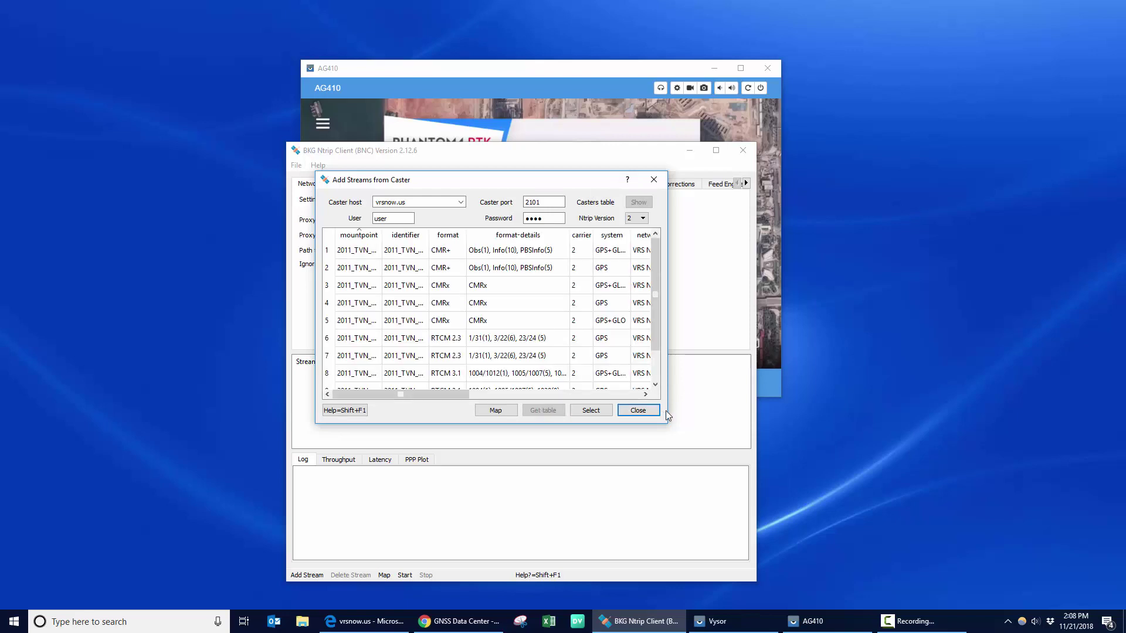
- Enlarge the caster table and select the 2011_TVN_RTCM_31 RTCM 3.1 mountpoint
{"action": "left_click_drag", "start_coordinate": [668, 411], "coordinate": [1099, 361]}
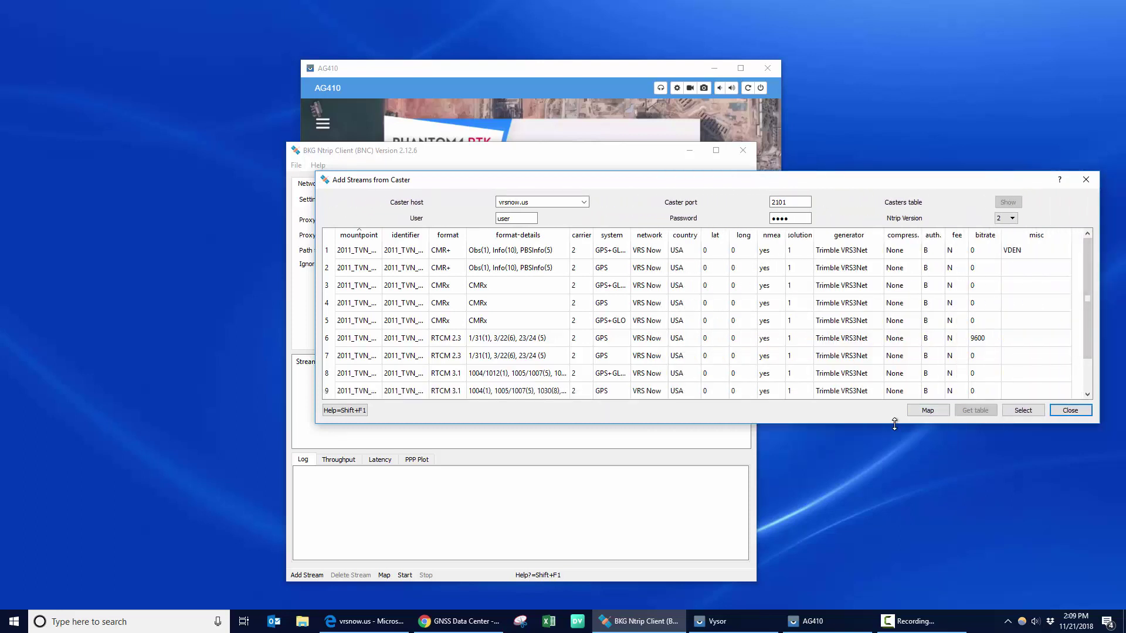
{"action": "left_click_drag", "start_coordinate": [894, 424], "coordinate": [879, 519]}
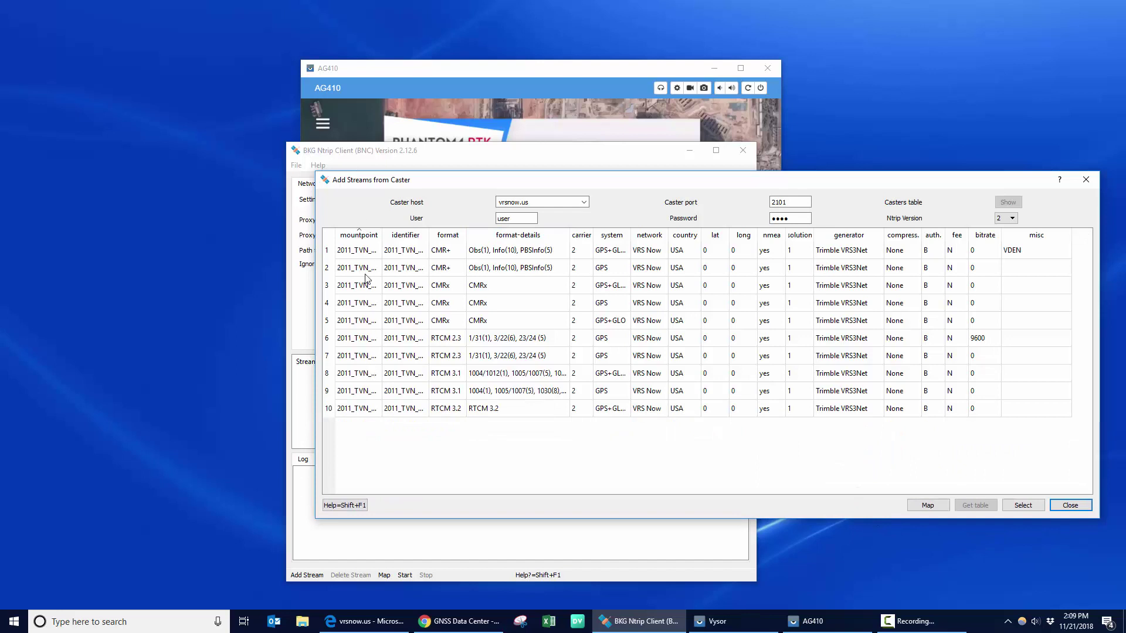
{"action": "left_click_drag", "start_coordinate": [381, 235], "coordinate": [446, 226]}
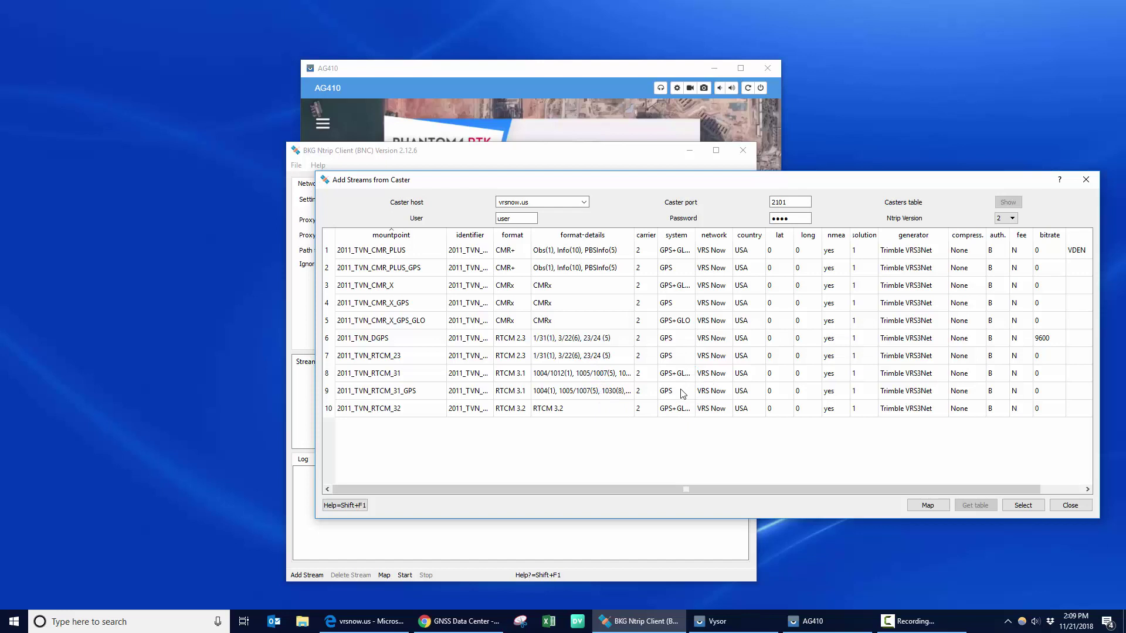
{"action": "left_click_drag", "start_coordinate": [694, 234], "coordinate": [759, 228]}
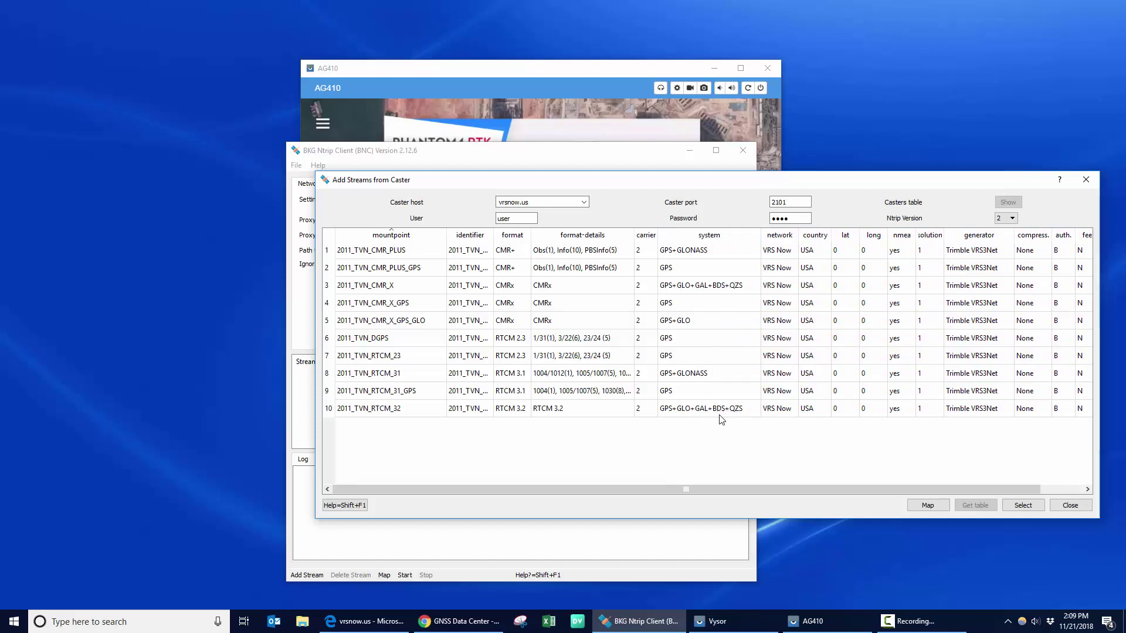
{"action": "left_click", "coordinate": [398, 374]}
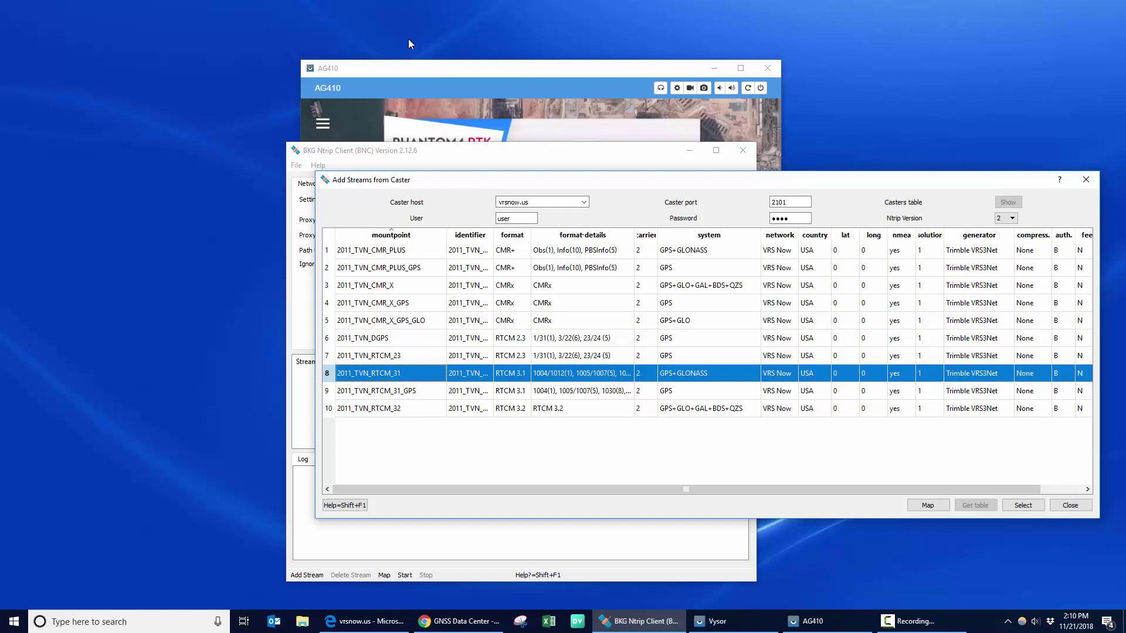
- Move the BNC caster stream table to the right of the screen
{"action": "left_click", "coordinate": [409, 67]}
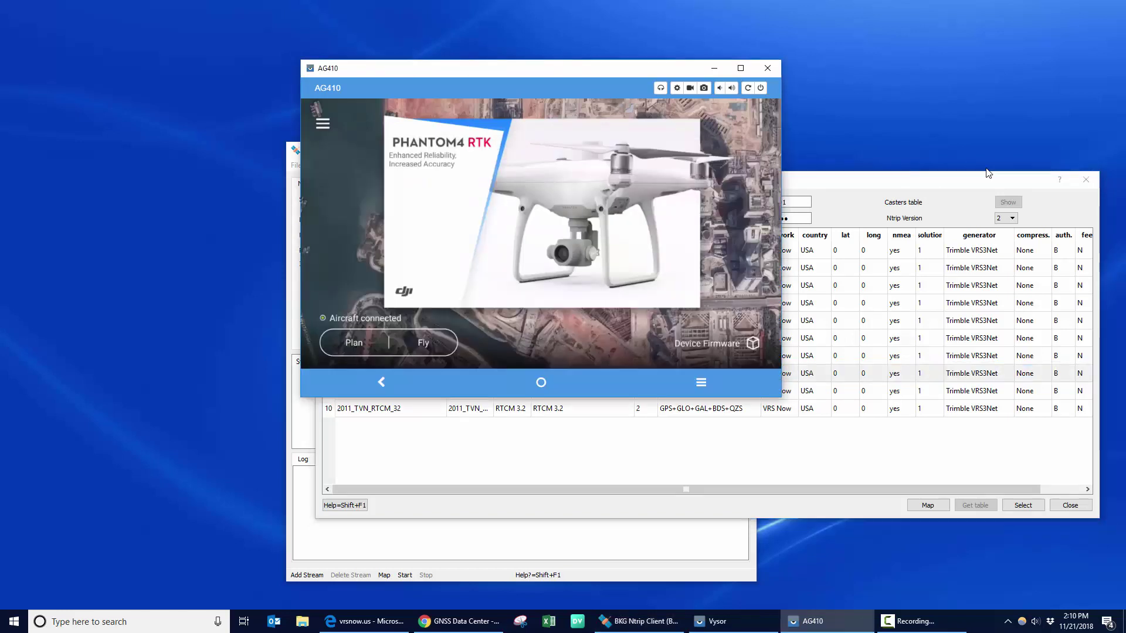
{"action": "left_click", "coordinate": [851, 208]}
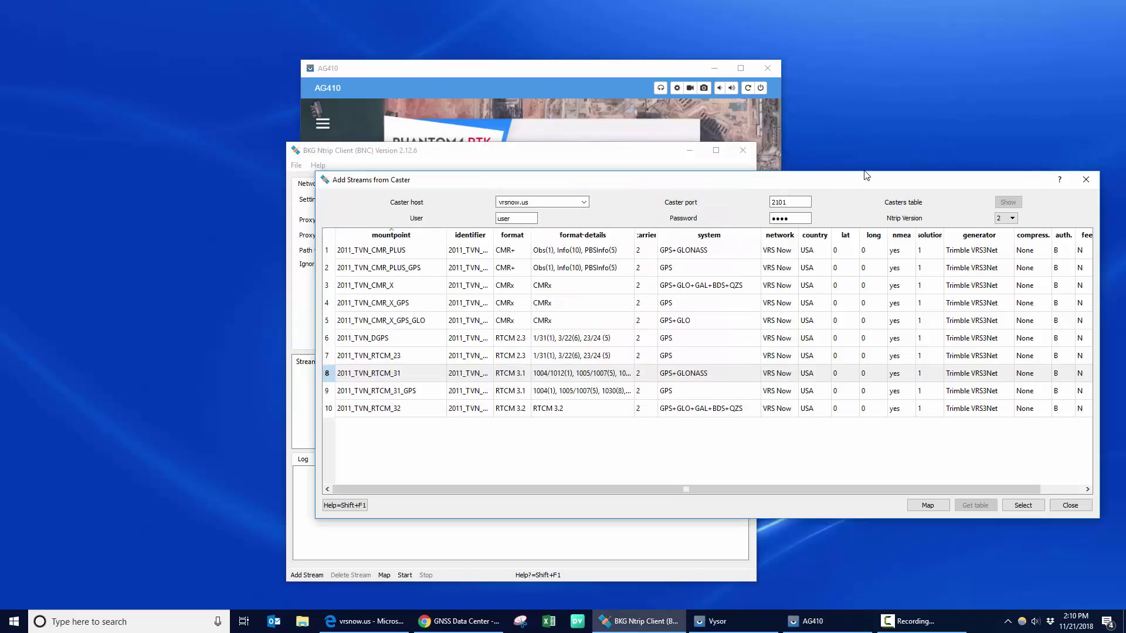
{"action": "left_click_drag", "start_coordinate": [567, 179], "coordinate": [1026, 100]}
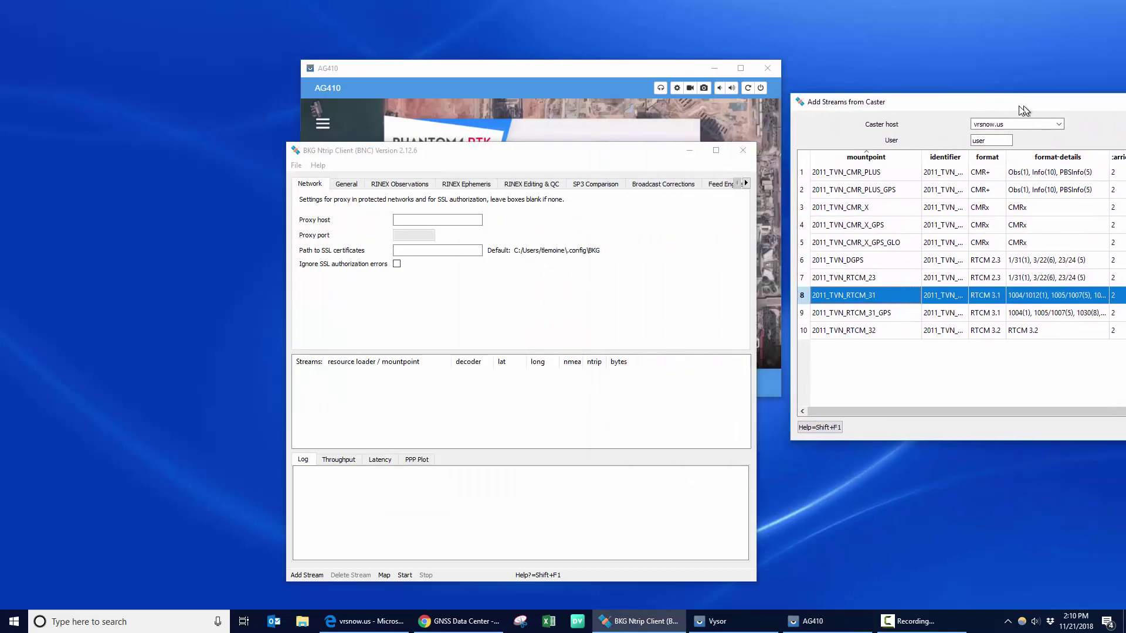
- Enter the DJI live flight camera view from the home screen
{"action": "left_click", "coordinate": [568, 70]}
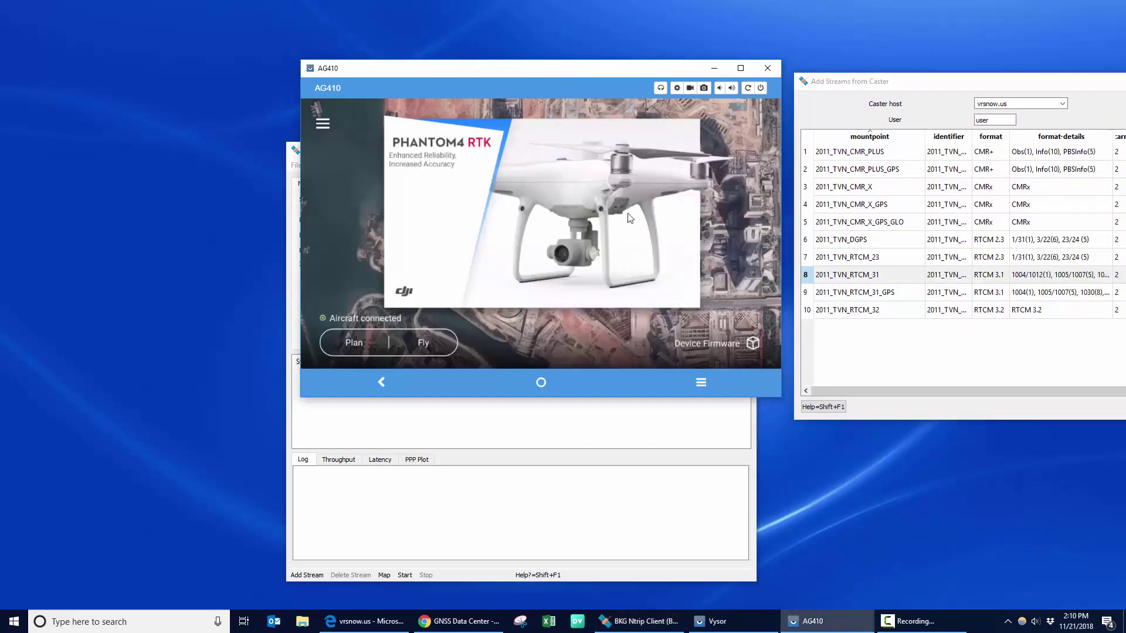
{"action": "left_click", "coordinate": [384, 334]}
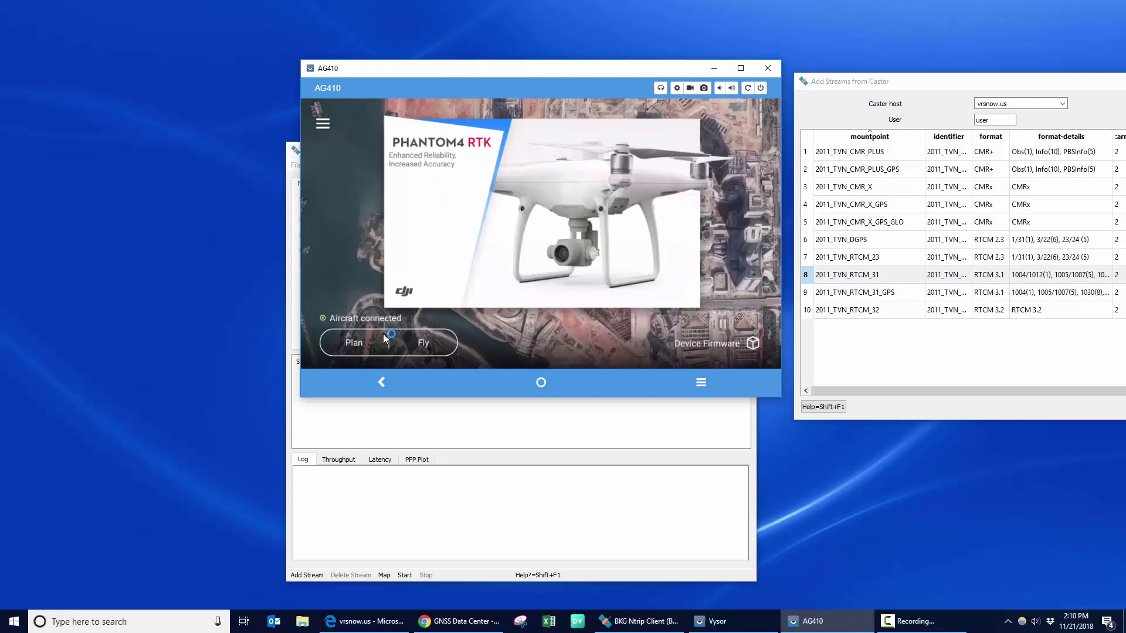
{"action": "left_click", "coordinate": [419, 343]}
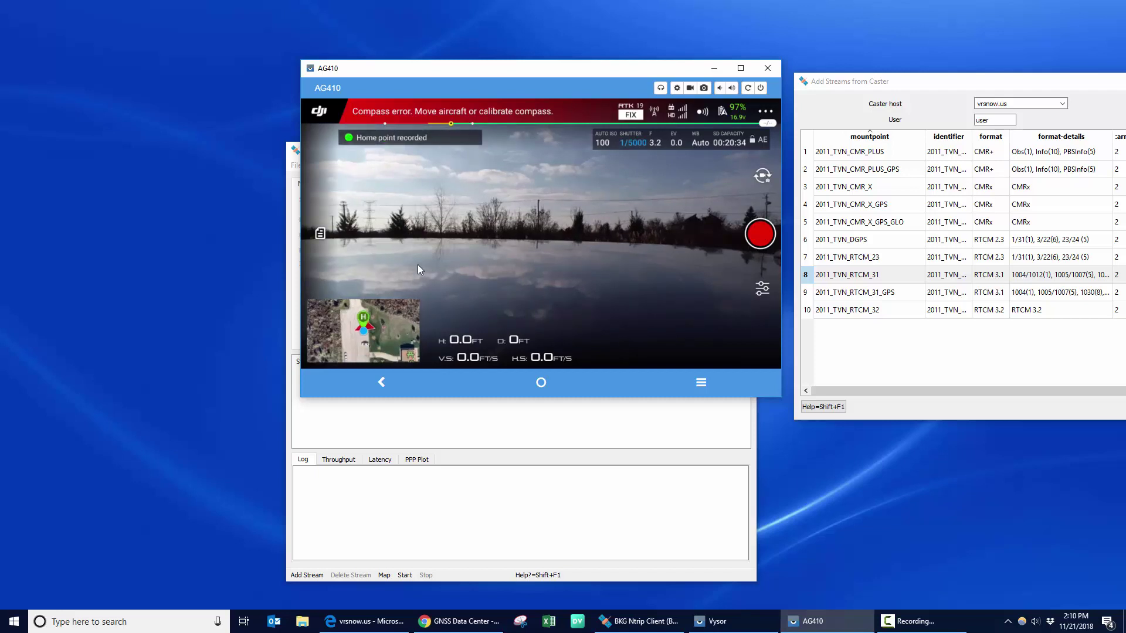
- Correct the network RTK mountpoint to 2011_TVN_RTCM_31, checked against the BNC table
{"action": "left_click", "coordinate": [636, 116]}
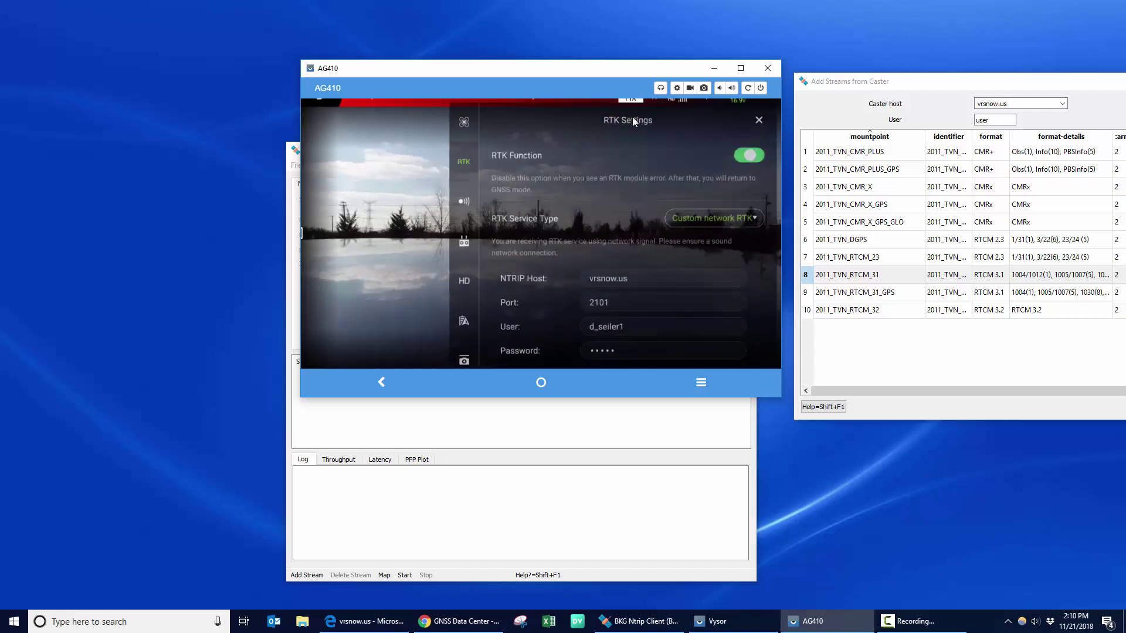
{"action": "scroll", "coordinate": [595, 208], "scroll_direction": "down", "scroll_amount": 2}
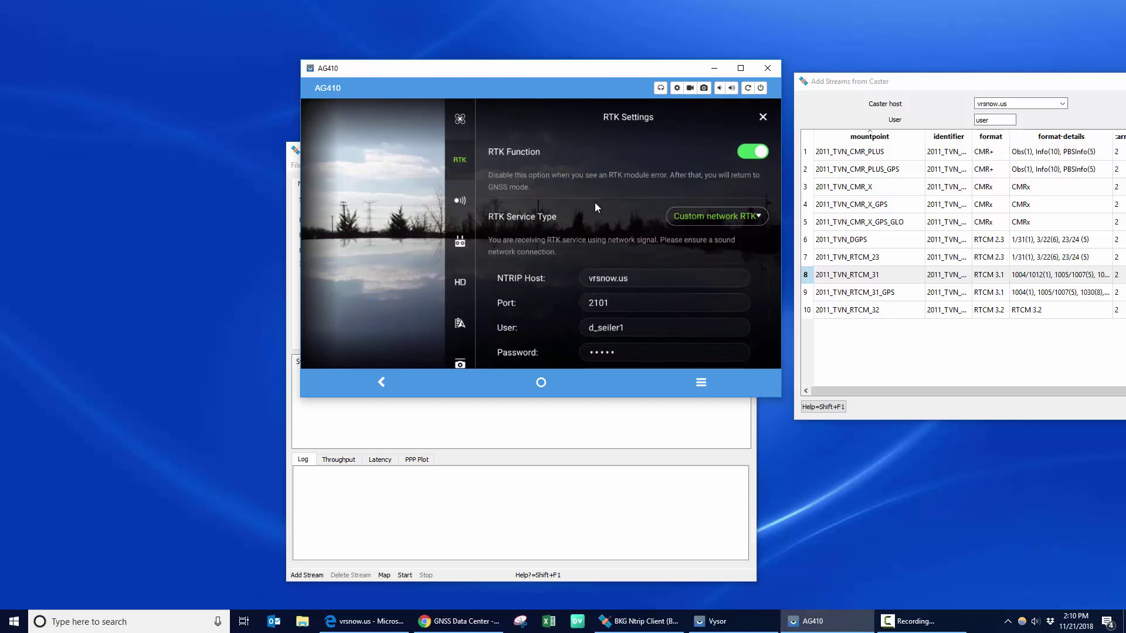
{"action": "scroll", "coordinate": [606, 212], "scroll_direction": "down", "scroll_amount": 1}
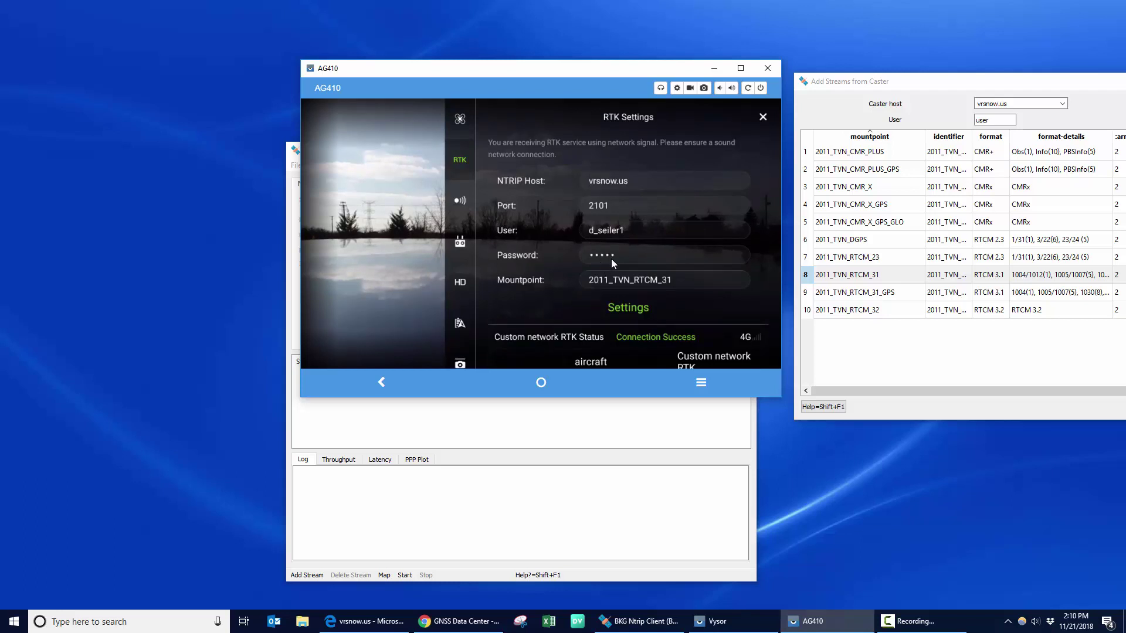
{"action": "left_click", "coordinate": [673, 278]}
{"action": "left_click", "coordinate": [673, 278]}
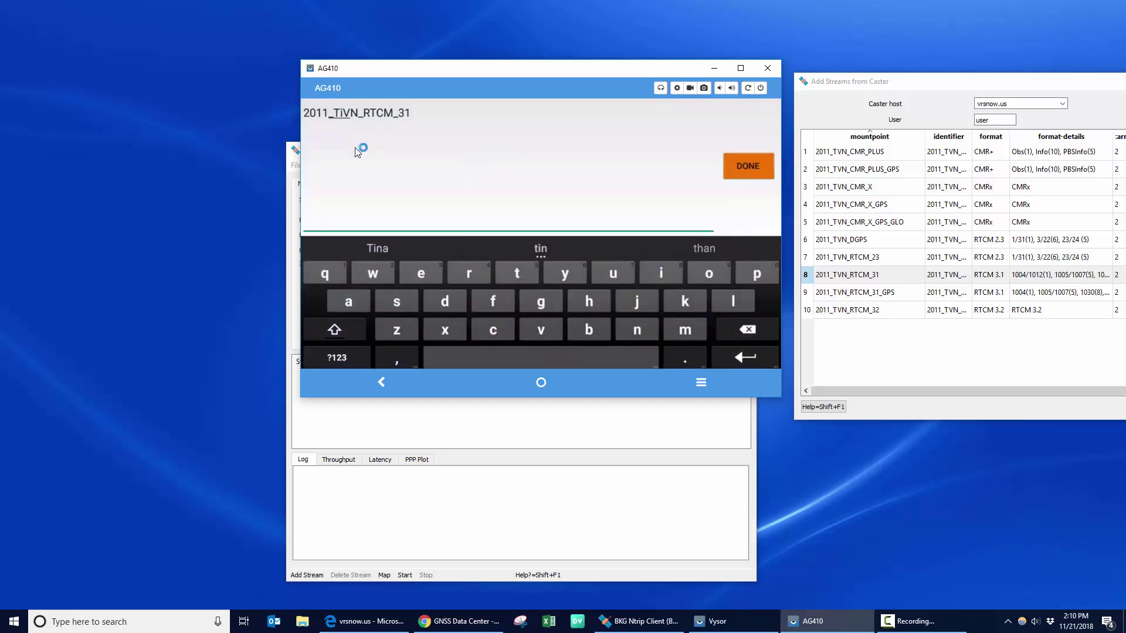
{"action": "type", "text": "\\"}
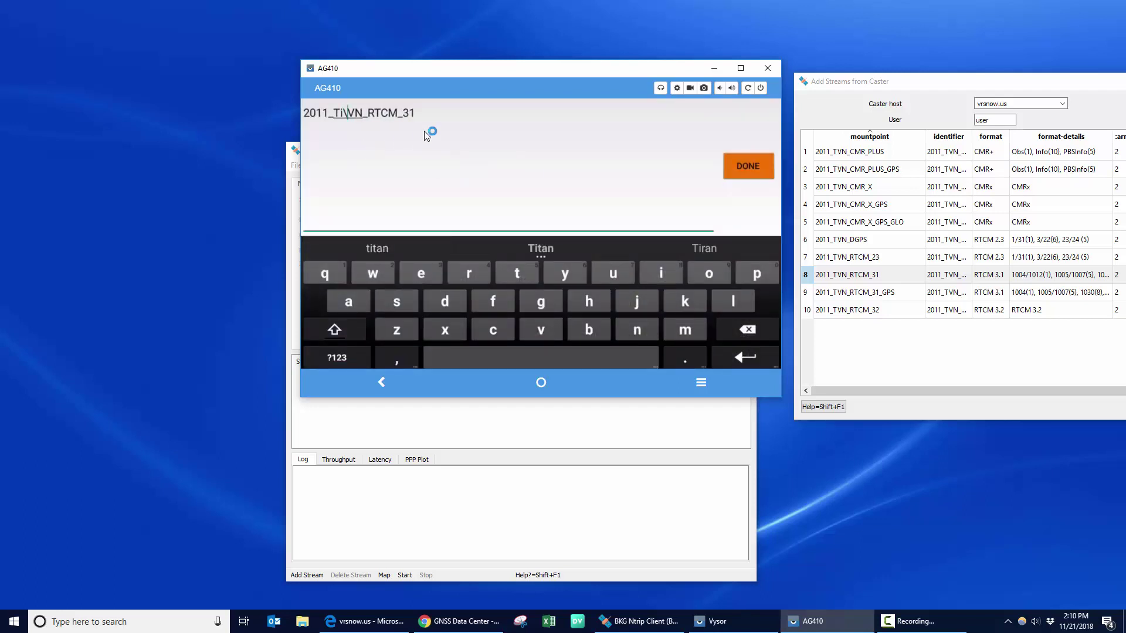
{"action": "key", "text": "BackSpace"}
{"action": "key", "text": "BackSpace"}
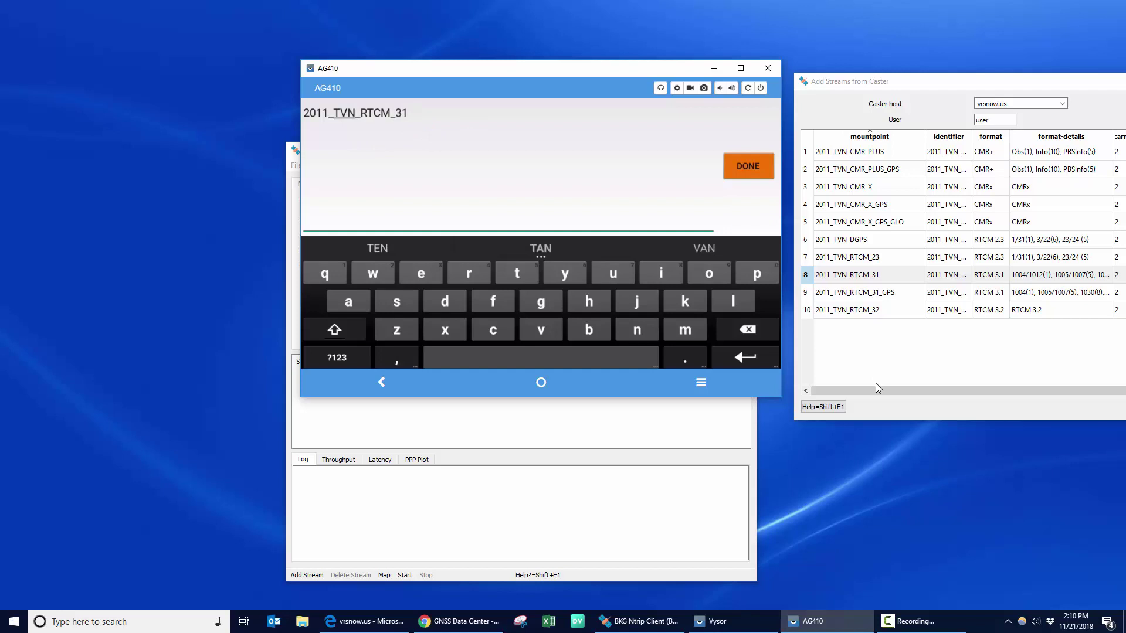
{"action": "left_click", "coordinate": [850, 275]}
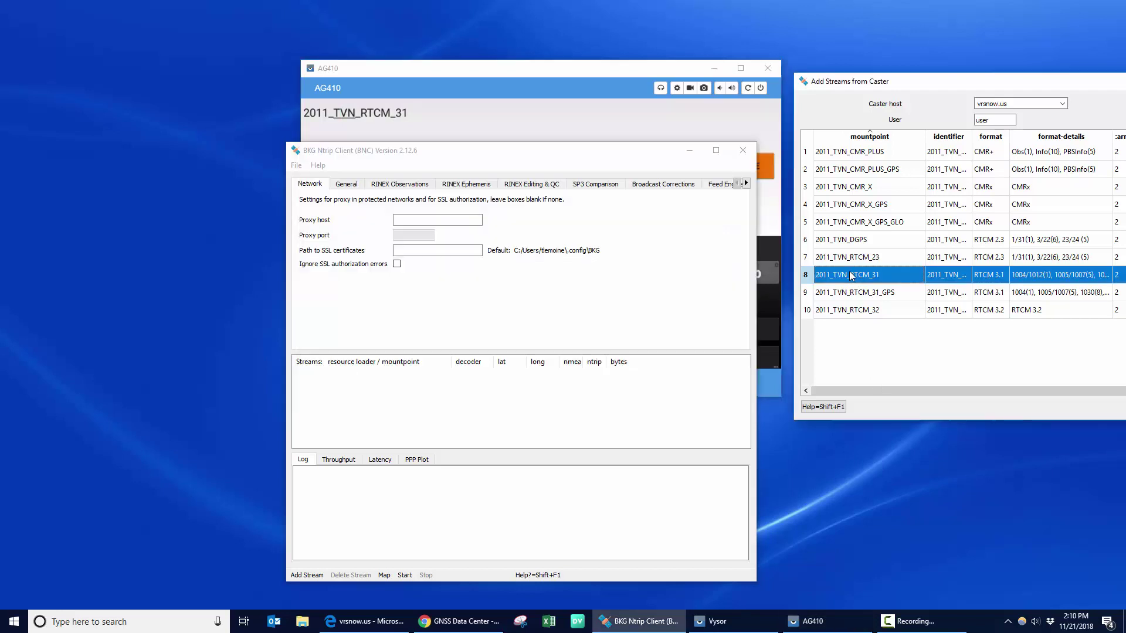
{"action": "left_click", "coordinate": [587, 71]}
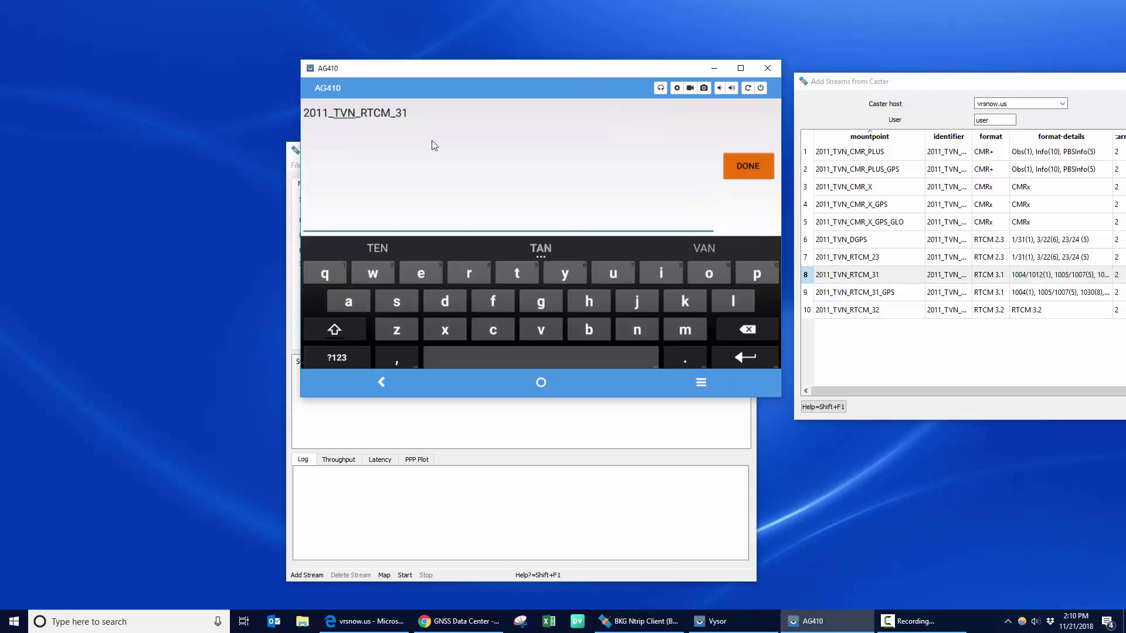
{"action": "left_click", "coordinate": [740, 173]}
{"action": "scroll", "coordinate": [583, 251], "scroll_direction": "up", "scroll_amount": 1}
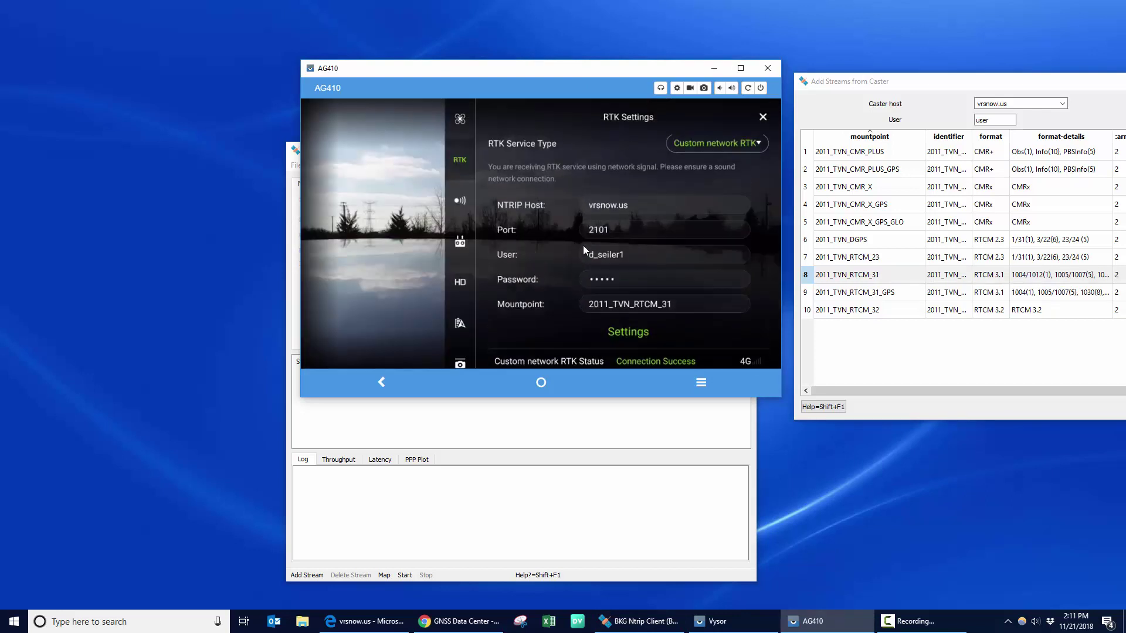
{"action": "scroll", "coordinate": [584, 251], "scroll_direction": "down", "scroll_amount": 3}
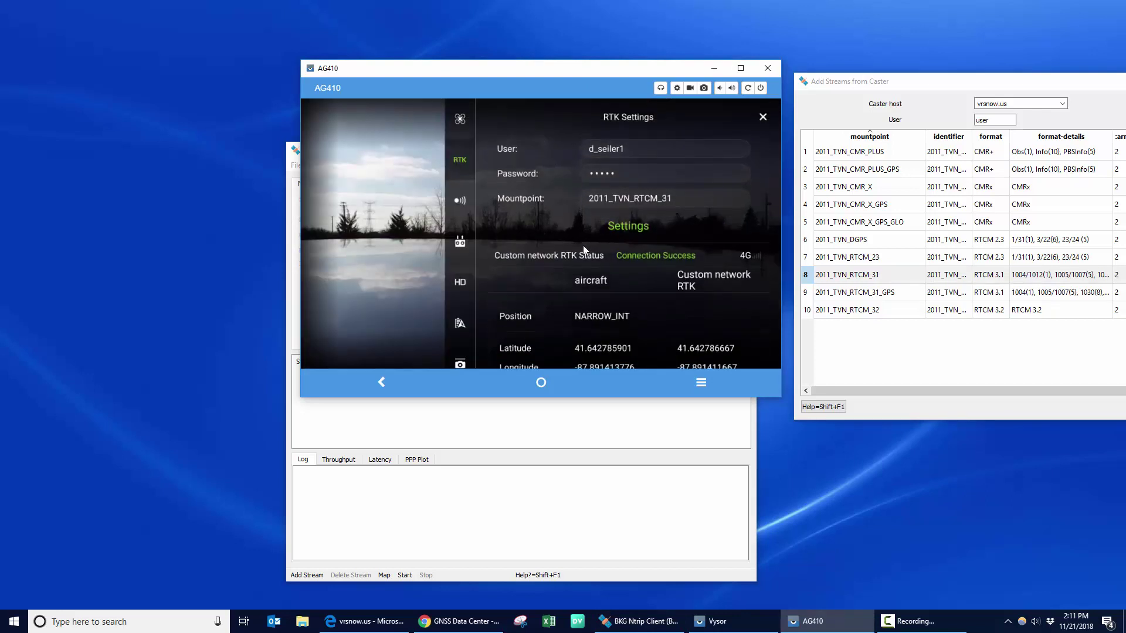
{"action": "scroll", "coordinate": [583, 251], "scroll_direction": "down", "scroll_amount": 1}
{"action": "scroll", "coordinate": [583, 245], "scroll_direction": "down", "scroll_amount": 1}
{"action": "scroll", "coordinate": [583, 245], "scroll_direction": "down", "scroll_amount": 2}
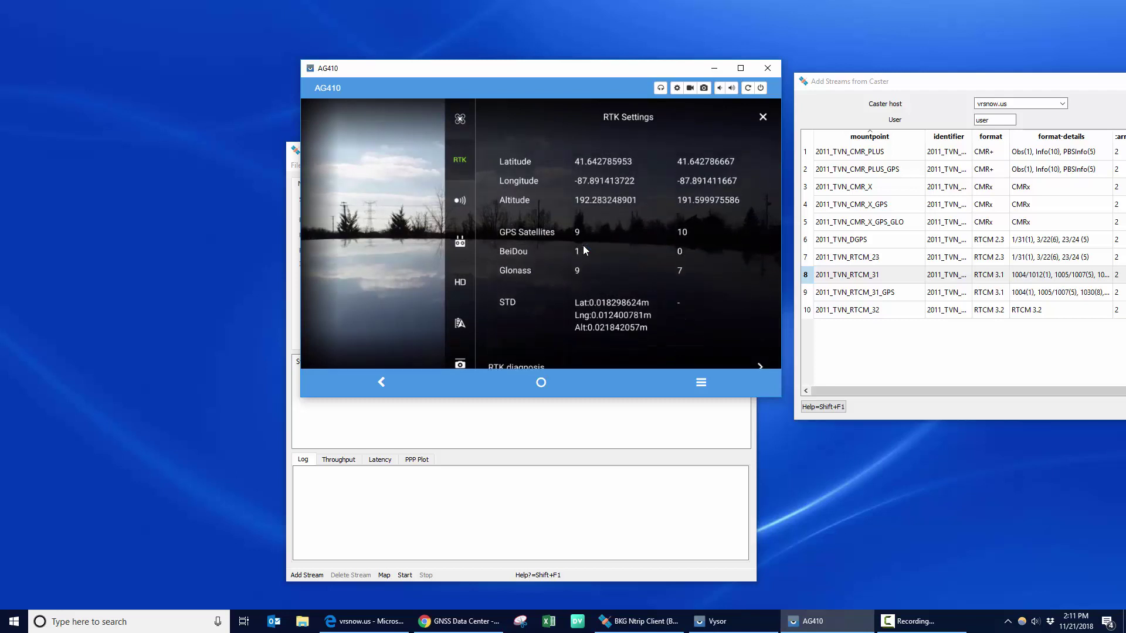
{"action": "scroll", "coordinate": [641, 177], "scroll_direction": "up", "scroll_amount": 1}
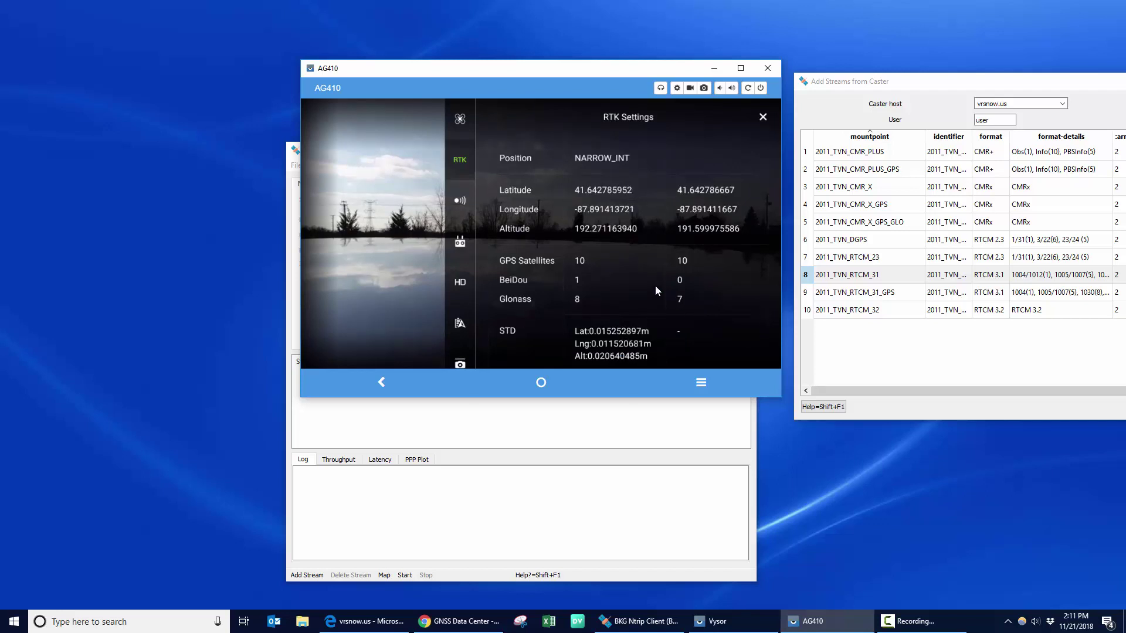
- Close RTK Settings to view the RTK FIX, then show the screen recorder controls
{"action": "left_click", "coordinate": [763, 118]}
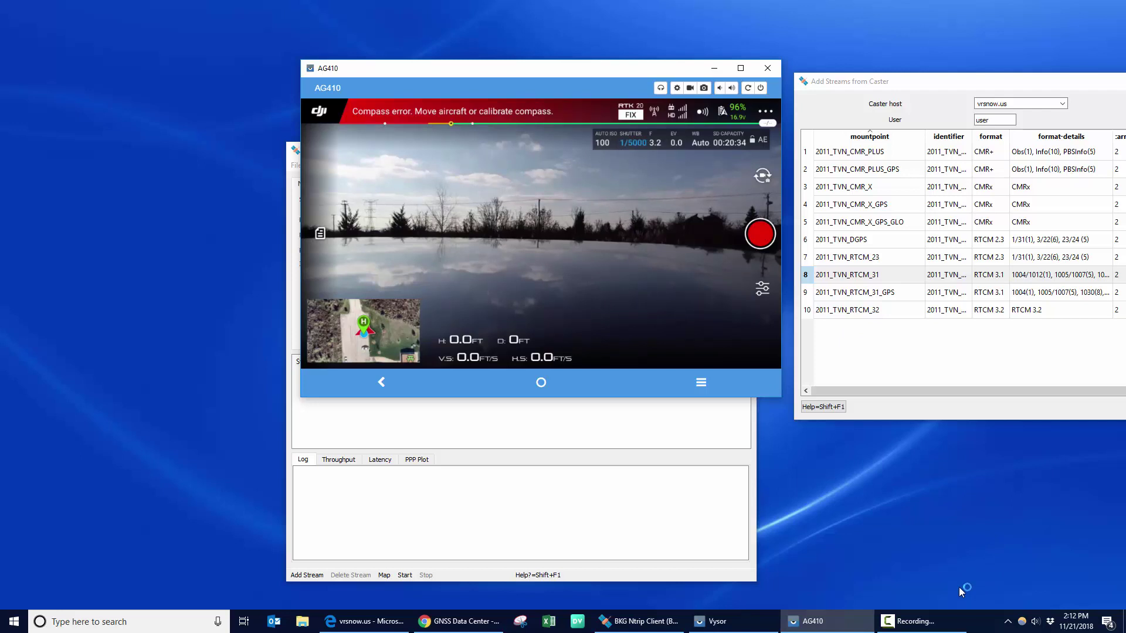
{"action": "left_click", "coordinate": [911, 622]}
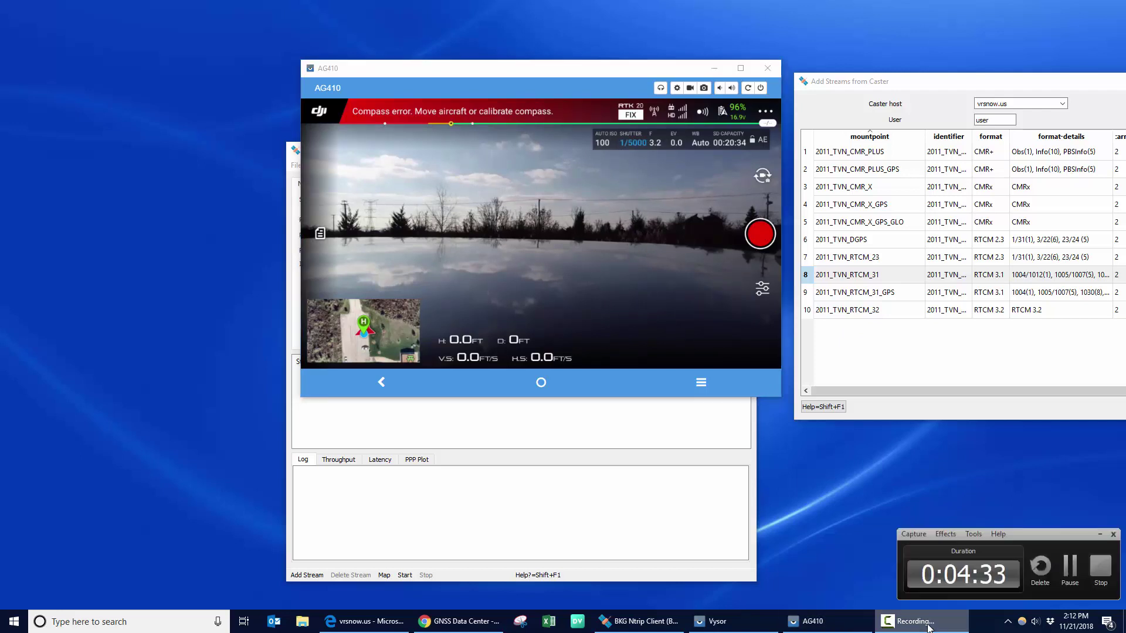